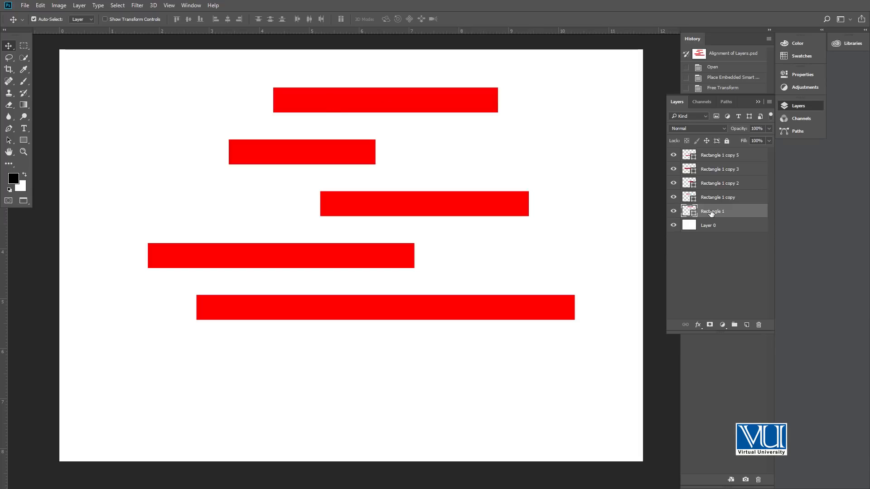
Select all five rectangle layers, Rectangle 1 through Rectangle 1 copy 5, and move them together slightly down the canvas
left_click(717, 156)
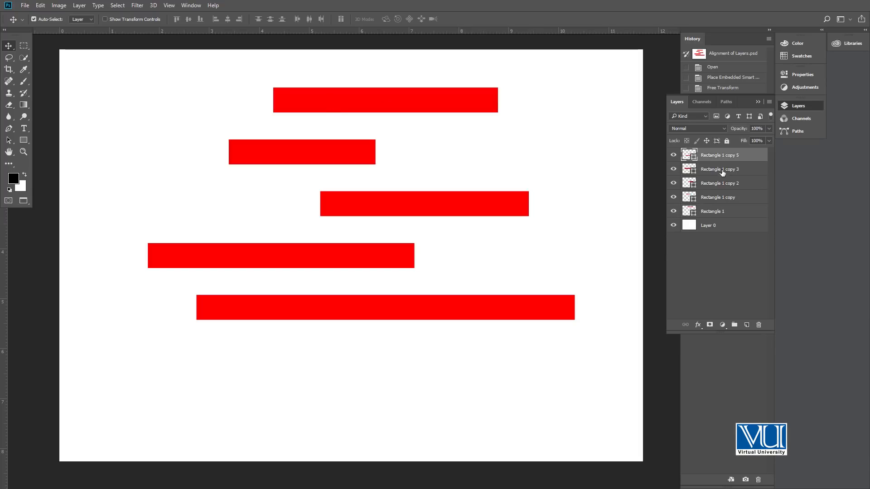
left_click(725, 213)
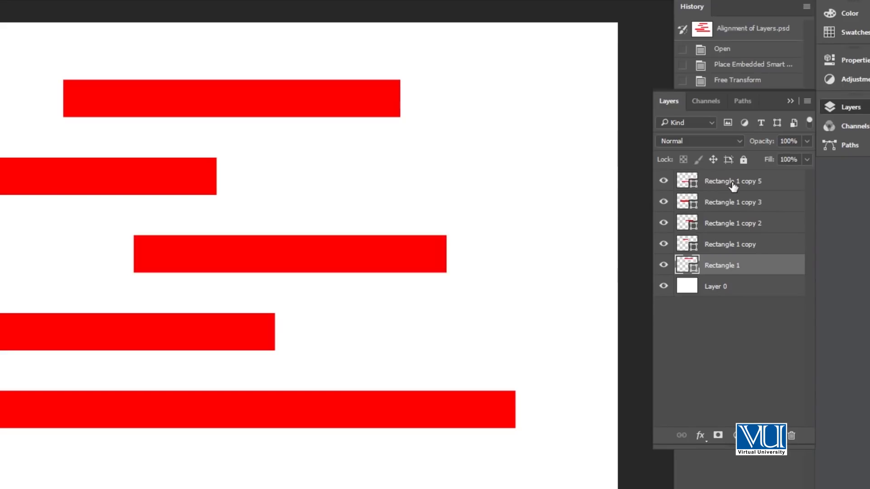
left_click(733, 183)
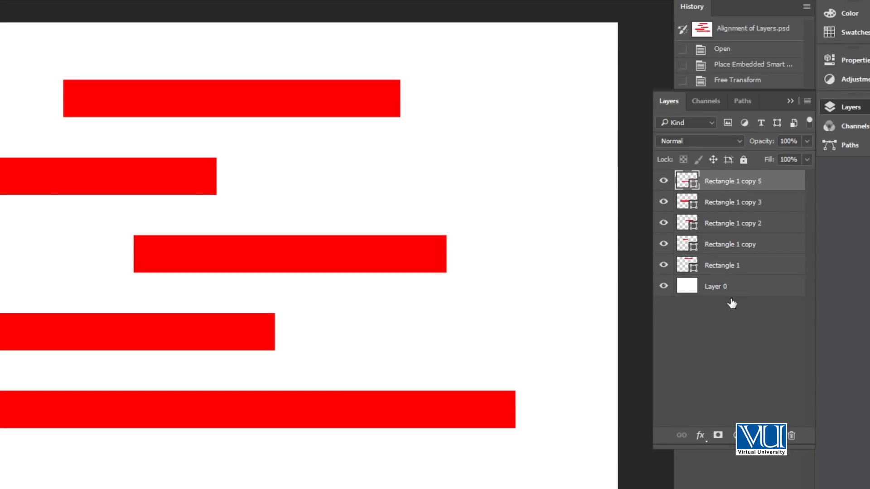
left_click(725, 269, "shift")
left_click(725, 269)
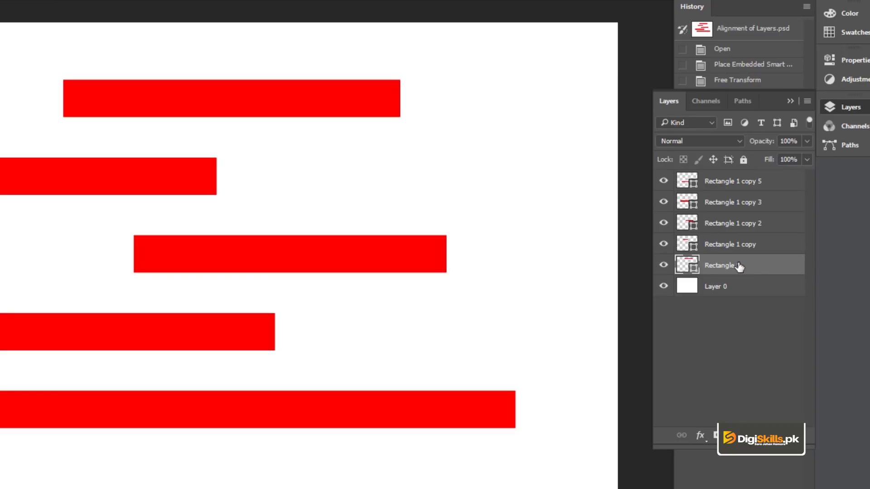
left_click(727, 182, "shift")
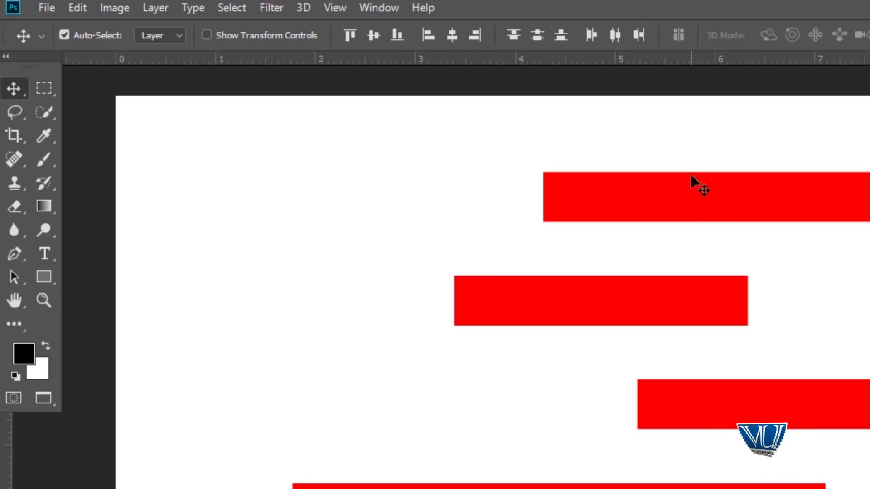
left_click_drag(691, 201, 677, 262)
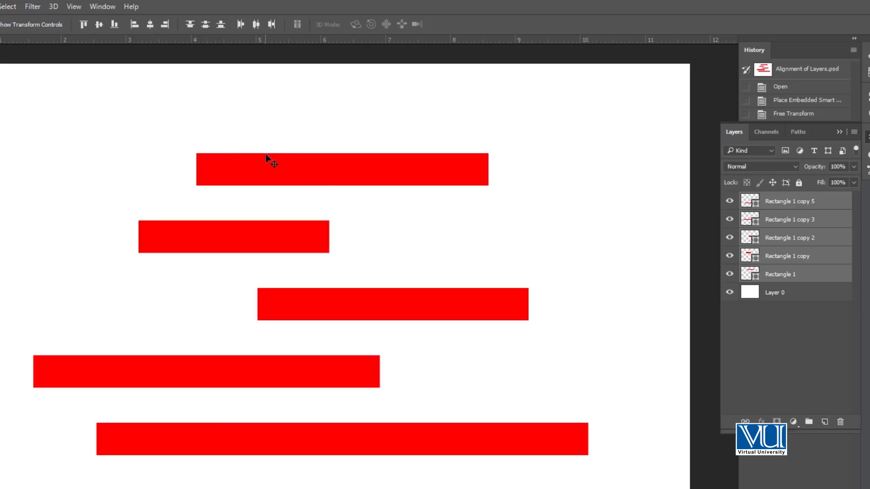
Try left-edge, right-edge and horizontal-center alignment on the five selected rectangles, undoing each alignment before trying the next
left_click(134, 24)
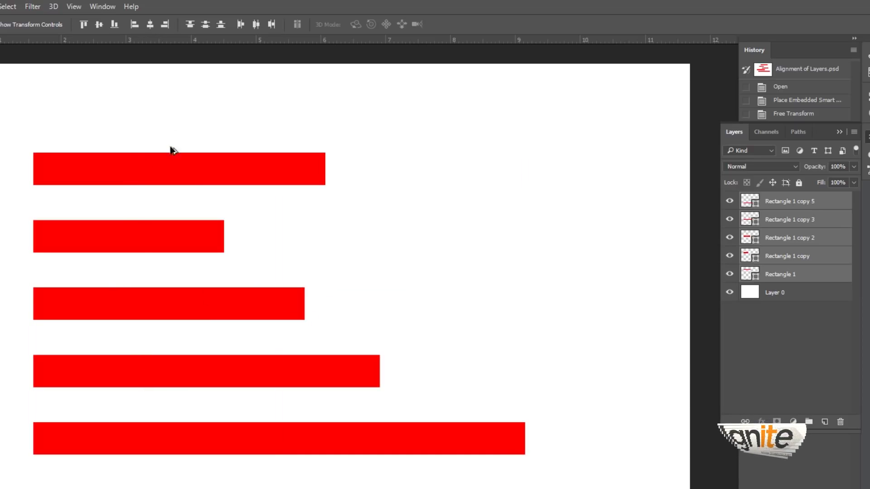
key("ctrl+z")
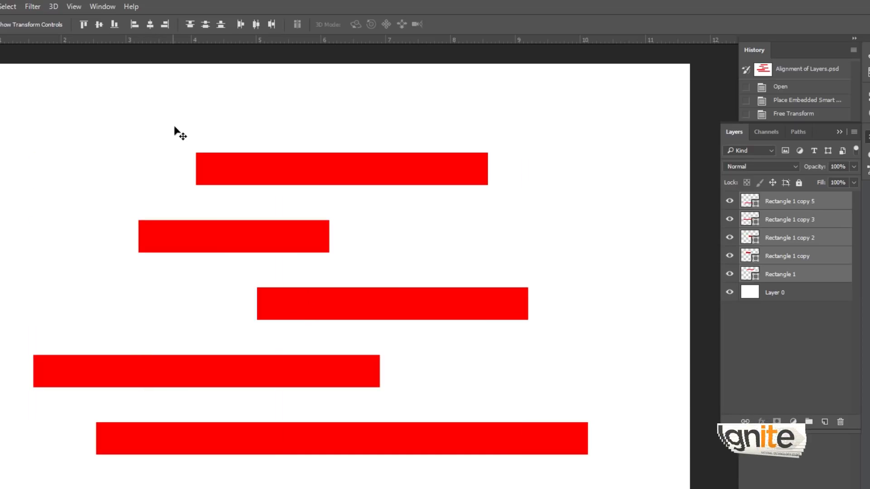
left_click(164, 26)
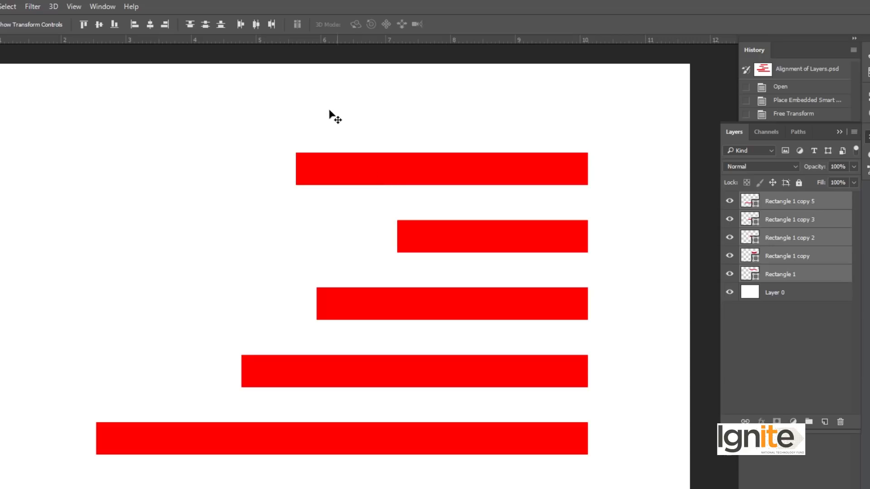
key("ctrl+z")
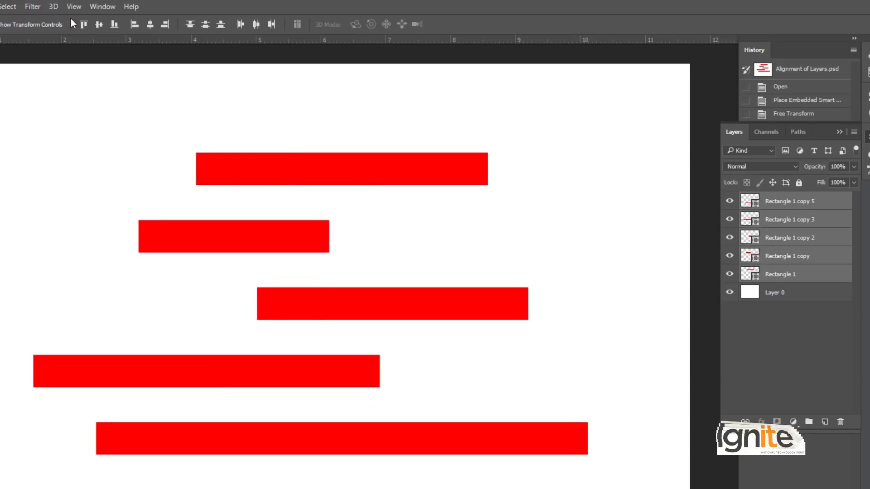
left_click(150, 25)
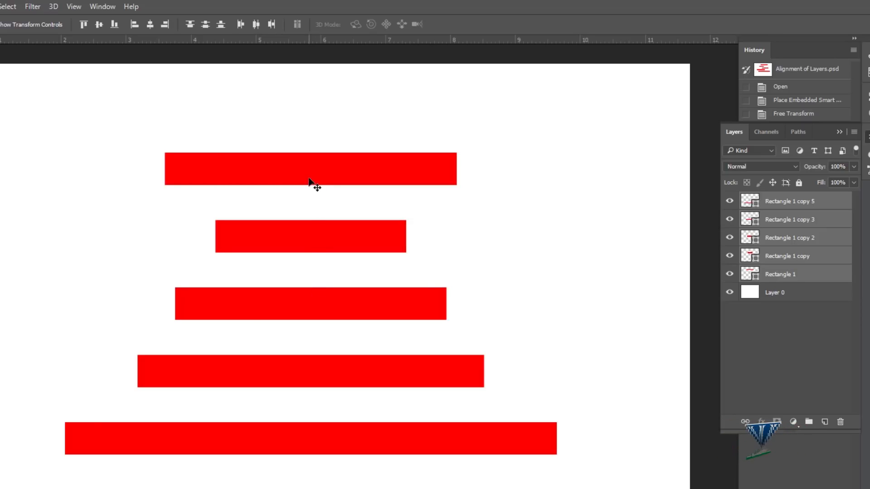
key("ctrl+z")
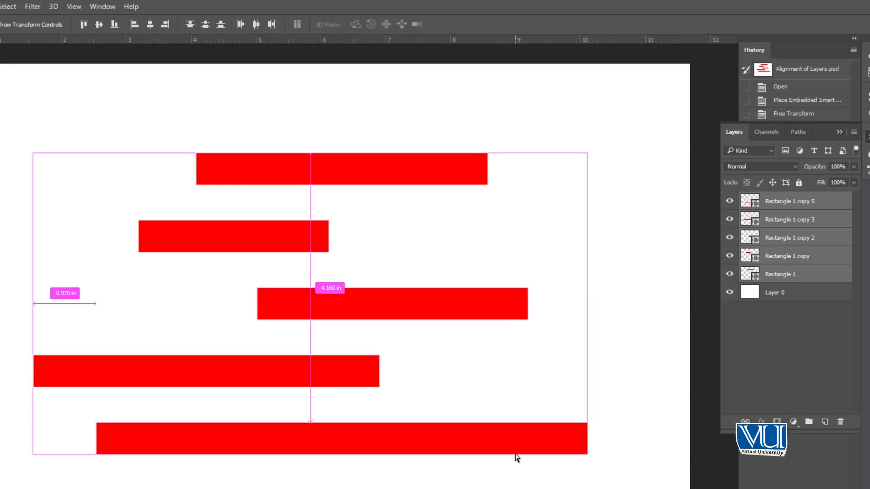
Rotate the five selected rectangles together by 90 degrees with Free Transform so they stand vertically
key("ctrl+t")
left_click_drag(598, 459, 283, 287)
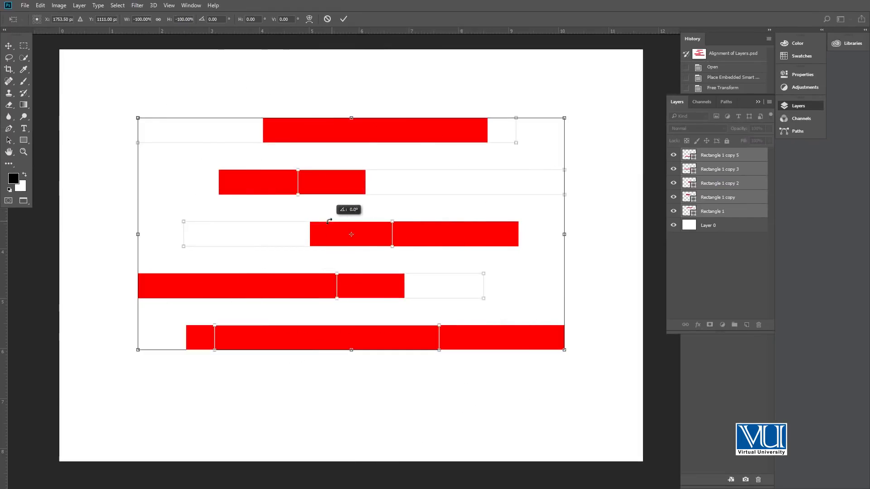
left_click_drag(329, 221, 357, 232)
key("Return")
key("c")
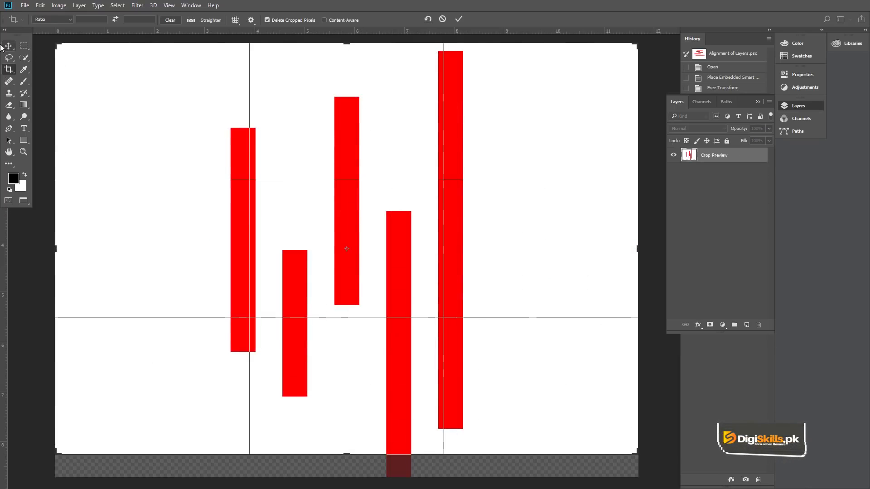
left_click(2, 47)
left_click(488, 181)
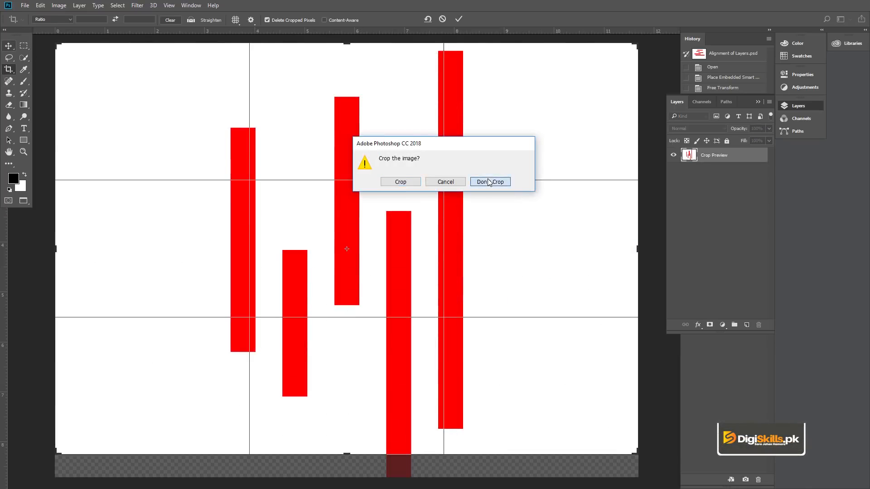
Try aligning the top edges of the five vertical rectangle layers, and undo the alignment
key("z")
scroll(397, 189, "down", 1)
scroll(397, 196, "up", 1)
key("v")
scroll(369, 190, "down", 1)
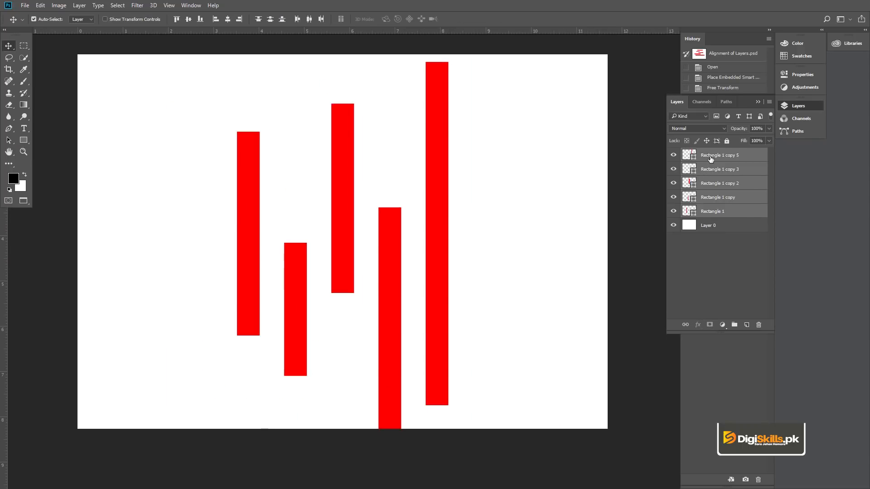
left_click(710, 158)
left_click(715, 212, "shift")
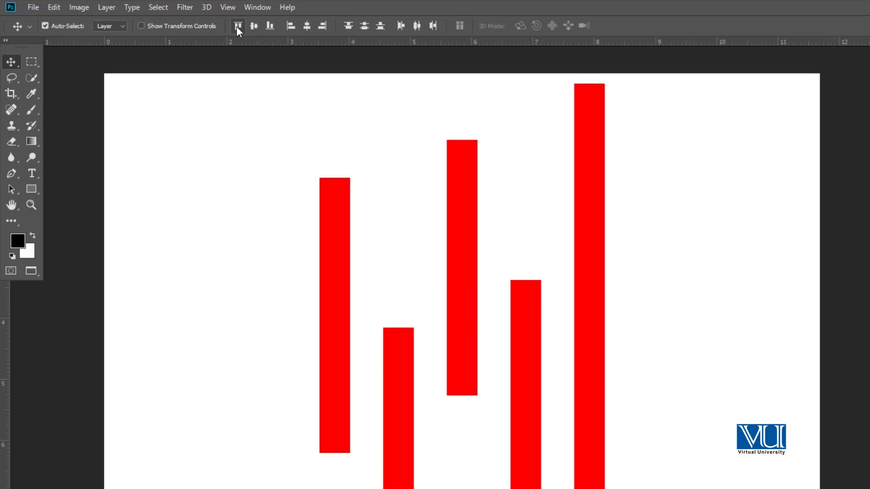
left_click(237, 25)
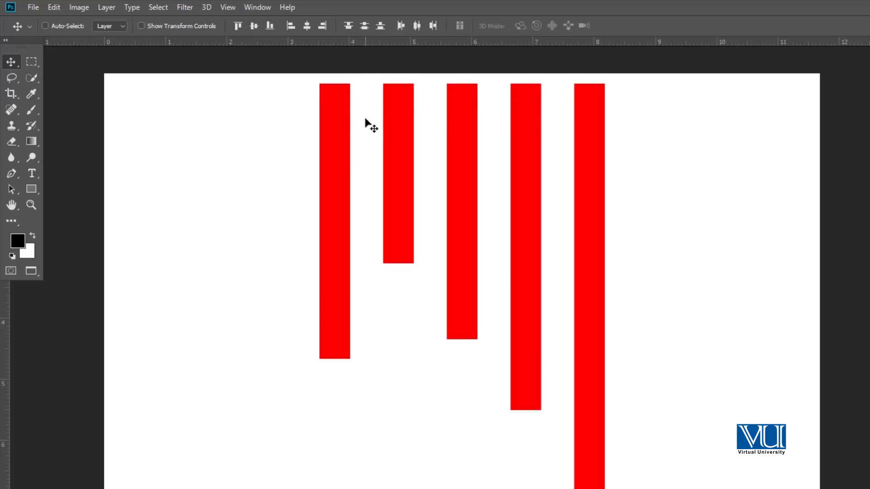
key("ctrl+z")
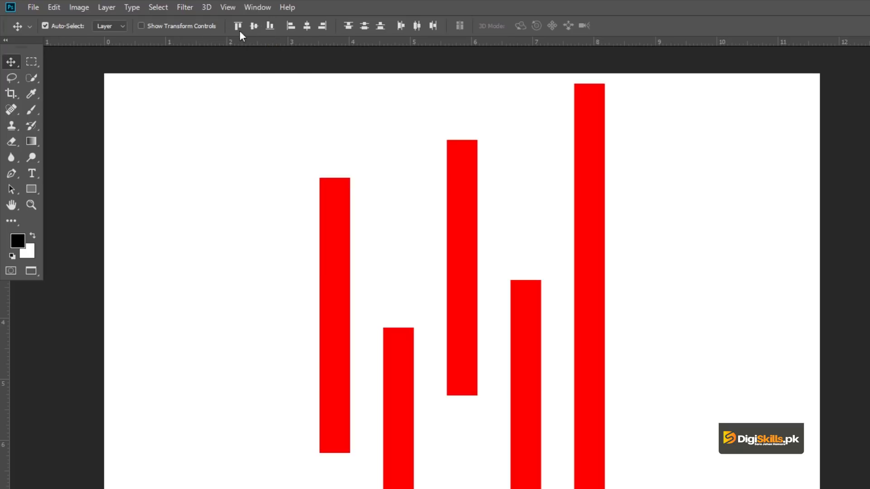
Try aligning the bottom edges of the vertical rectangles and moving them up with Free Transform, and undo both changes
left_click(270, 25)
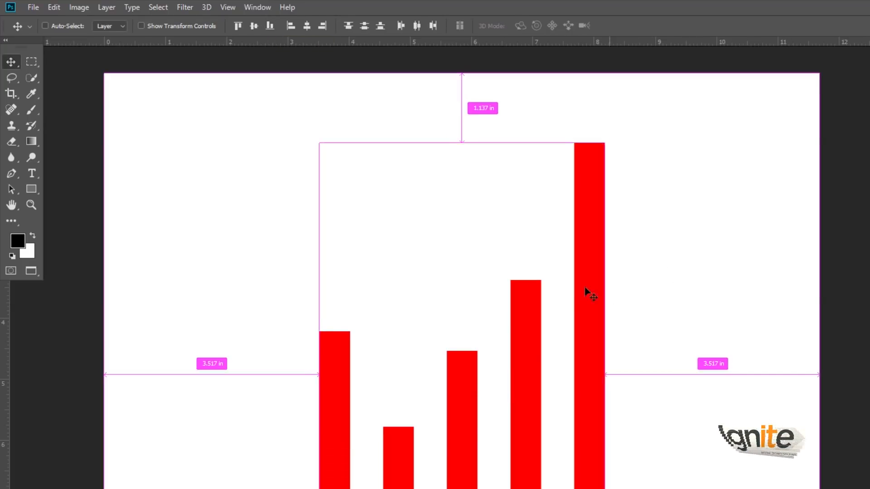
key("ctrl+t")
left_click_drag(536, 316, 534, 266)
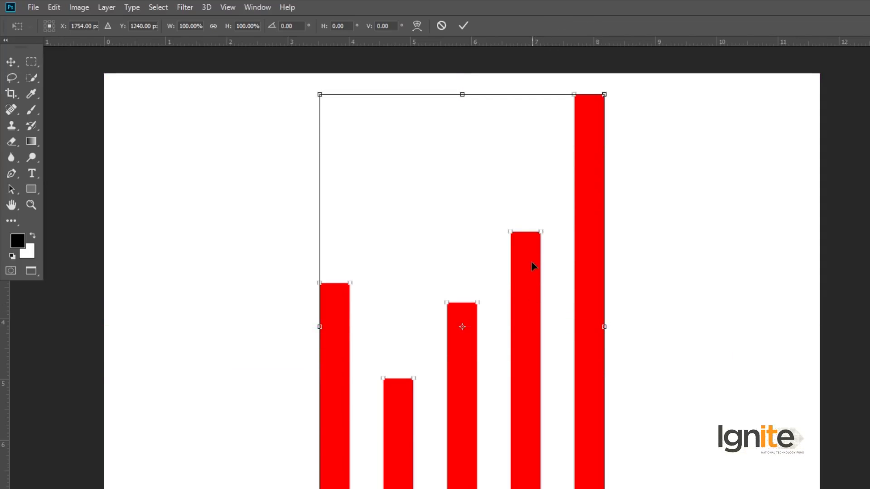
key("Return")
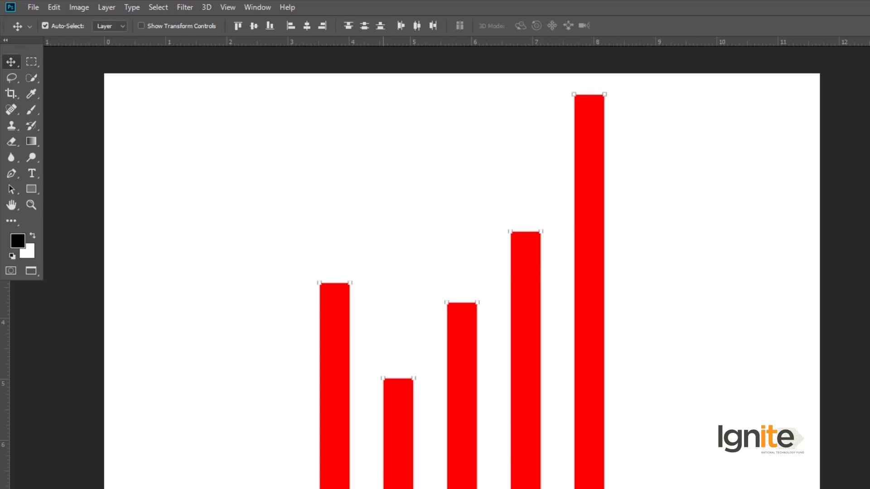
key("ctrl+alt+z")
key("ctrl+alt+z")
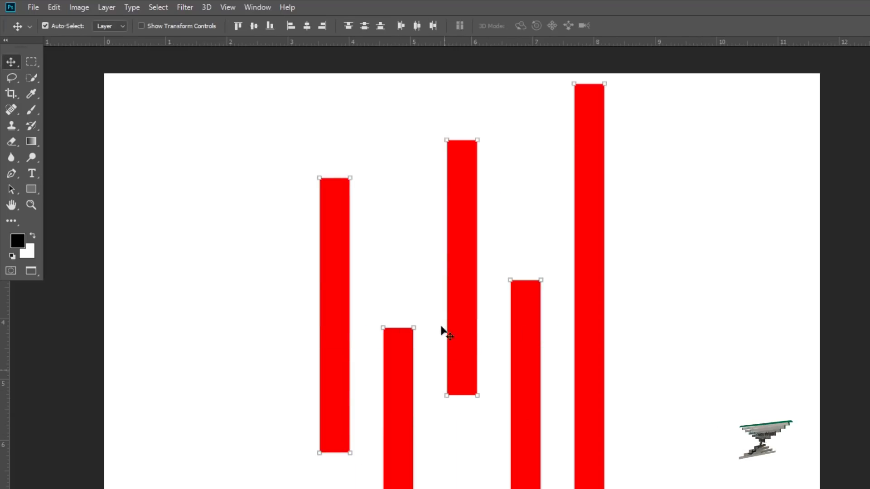
Scale the five vertical rectangles down slightly about their center and move them up to fit within the canvas
key("ctrl+t")
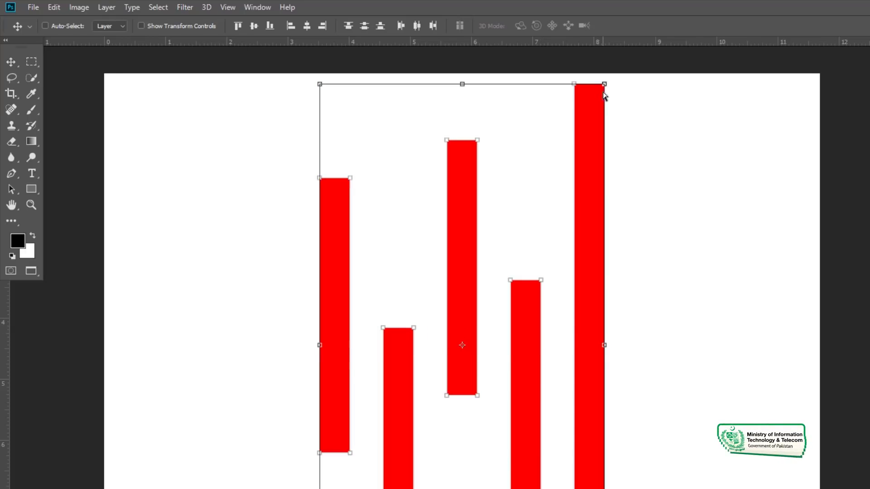
left_click_drag(604, 84, 585, 118)
left_click_drag(537, 212, 509, 224)
key("Return")
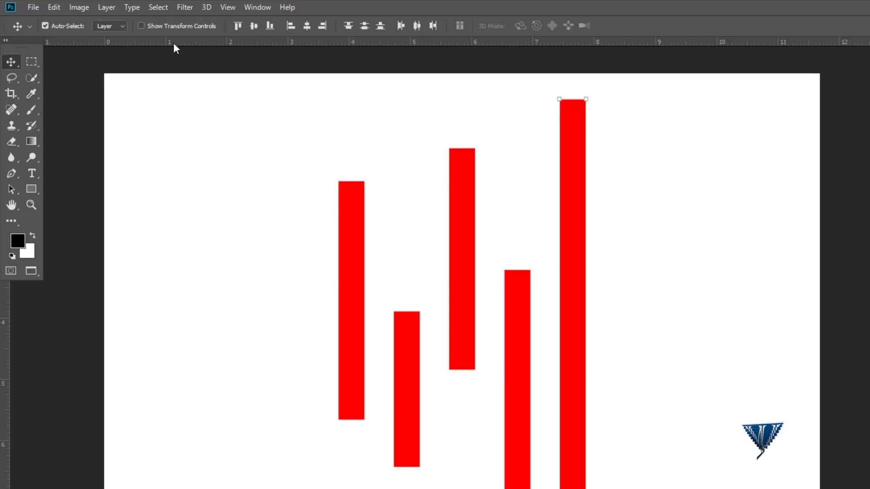
Try aligning the vertical centers of the five scaled rectangles, and undo the alignment
left_click(253, 27)
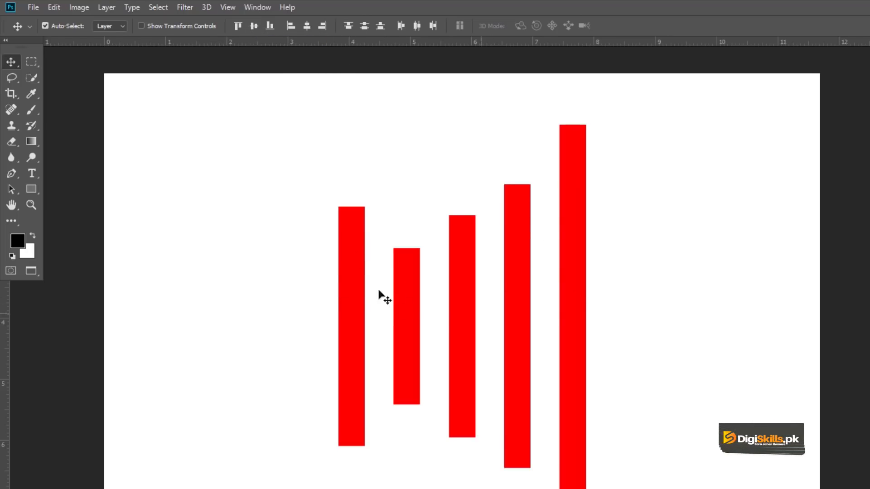
key("ctrl+z")
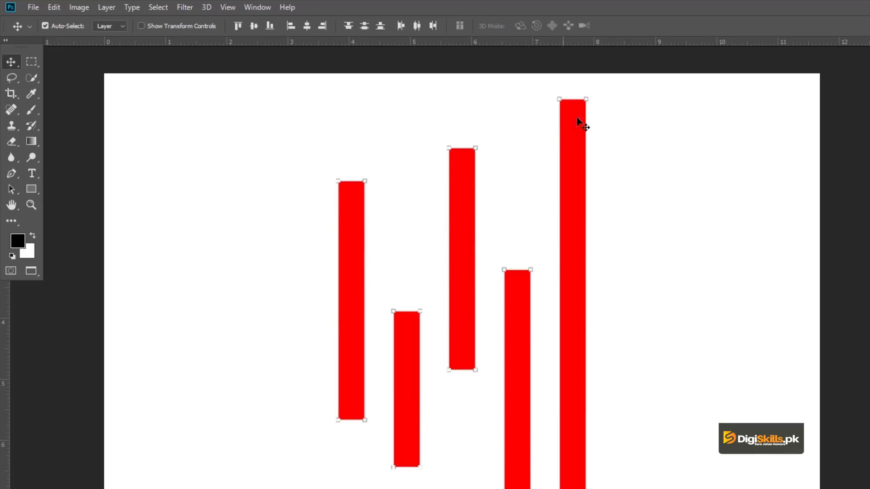
Rotate the five rectangles together by 90 degrees with Free Transform so they lie horizontally
key("ctrl+t")
left_click_drag(627, 97, 648, 437)
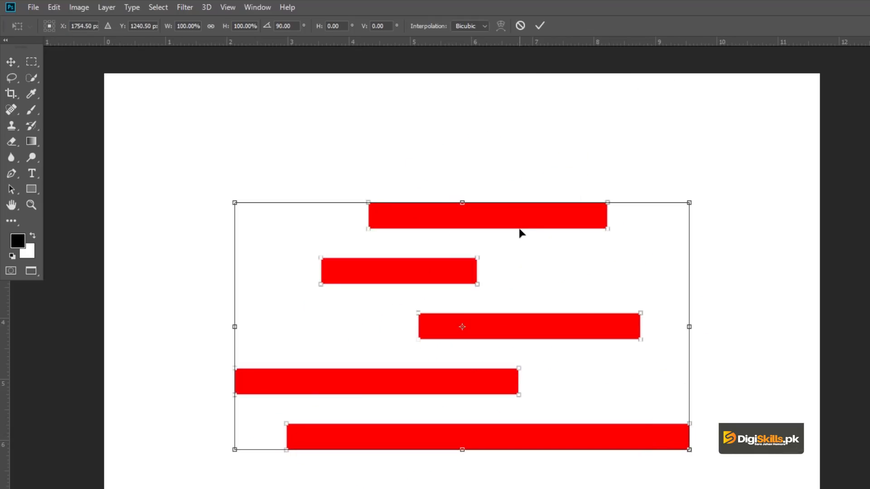
key("Return")
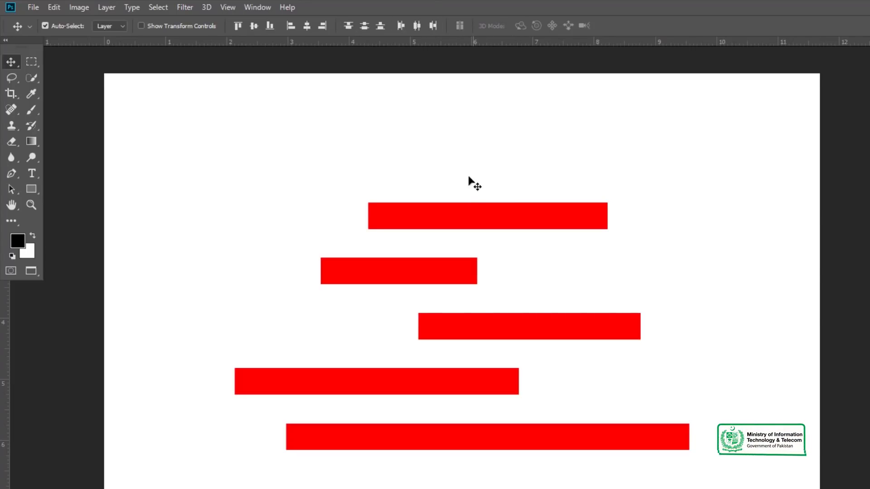
Close Alignment of Layers.psd without saving its changes and minimize the application window to show the desktop
key("ctrl+w")
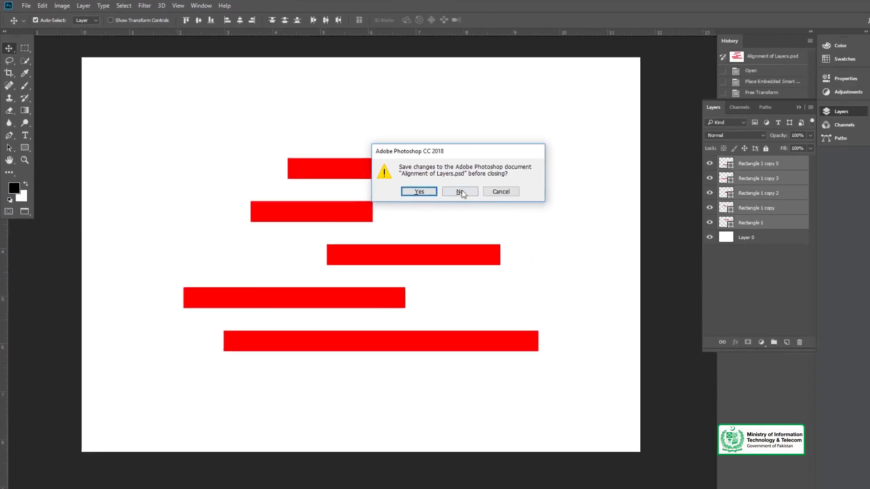
left_click(587, 245)
left_click(826, 6)
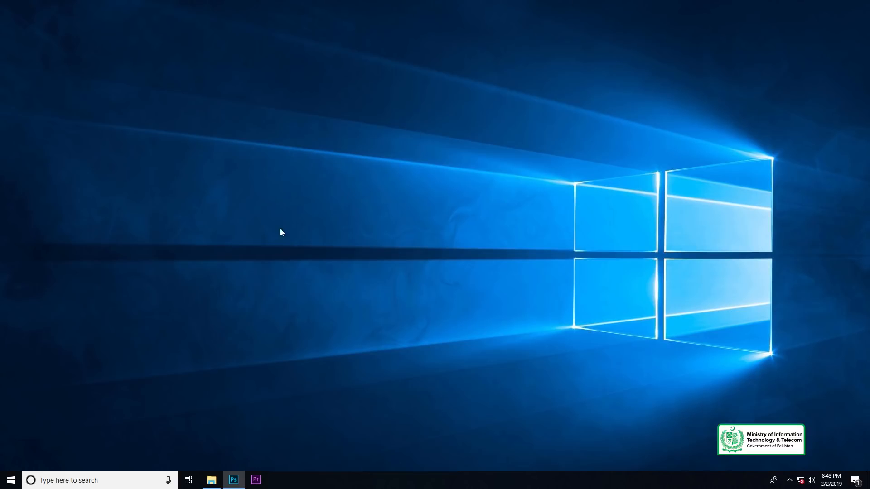
Open the black-and-white portrait photo from File Explorer in Photoshop and convert its locked Background into a regular layer
left_click(211, 480)
left_click_drag(138, 68, 369, 238)
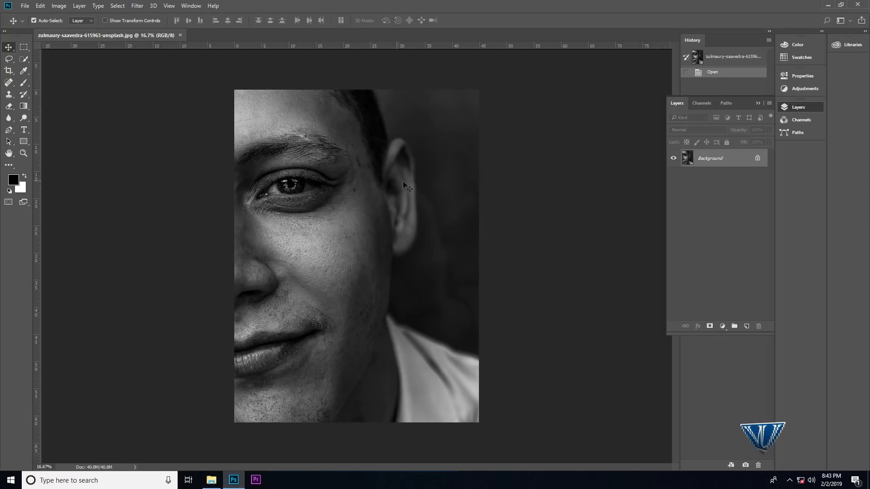
double_click(700, 157)
left_click(514, 154)
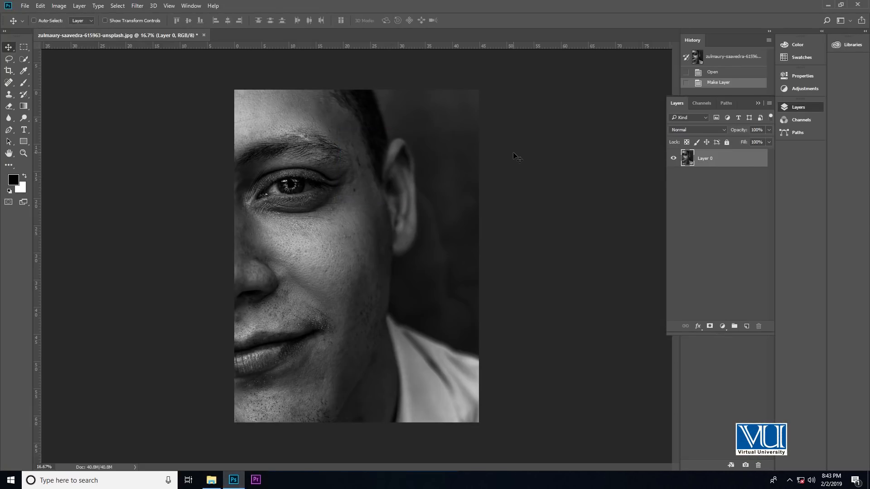
Create a new document 12 inches wide and 8 inches high at 300 pixels/inch in CMYK Color with a white background
left_click(556, 152, "ctrl")
key("ctrl+n")
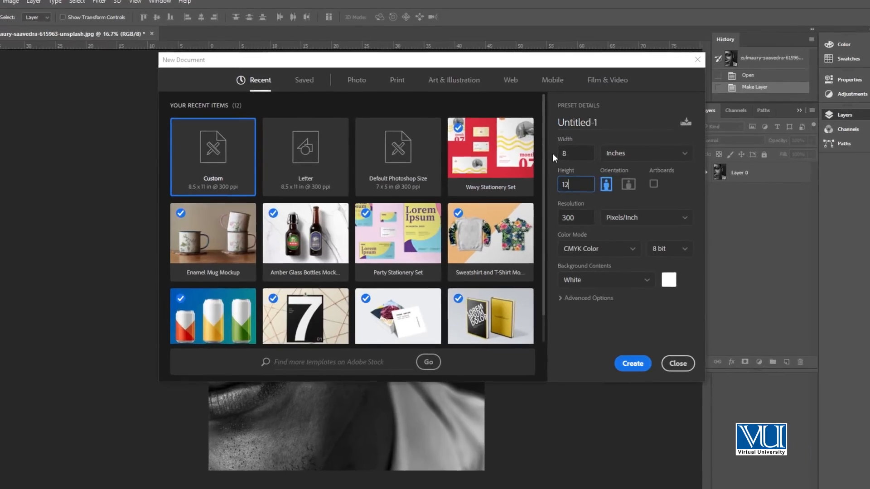
type("2")
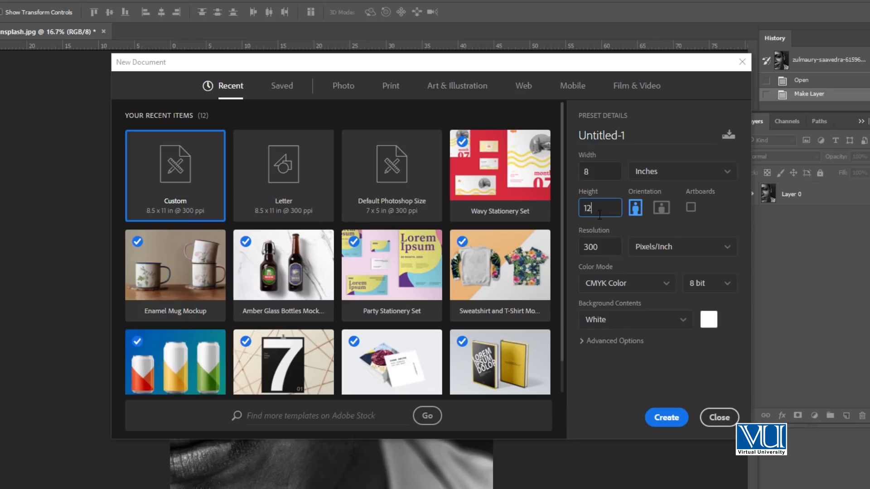
left_click(595, 172)
type("12")
key("Tab")
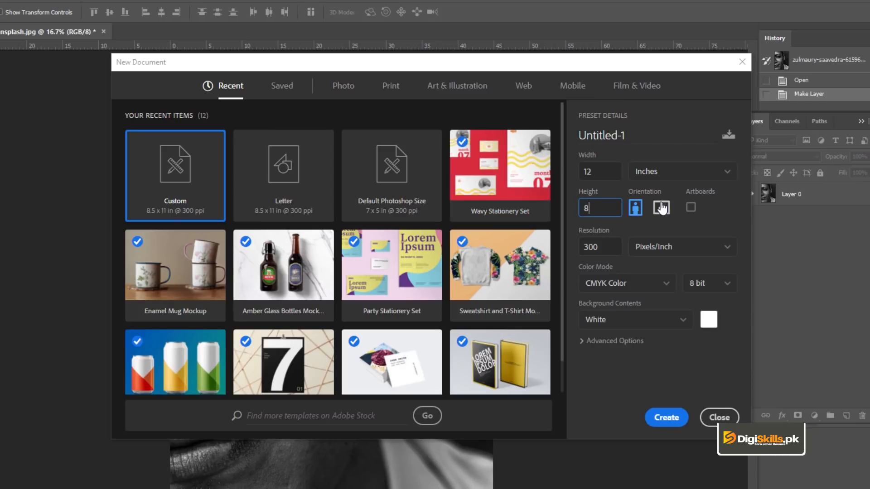
left_click(667, 417)
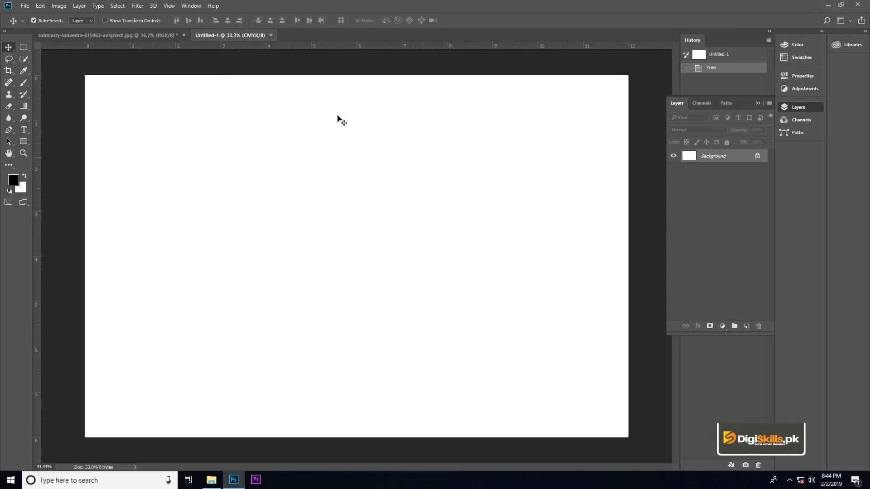
Copy the portrait photo from its floating window into the new document and close the photo without saving changes
left_click(151, 35)
left_click_drag(151, 35, 144, 110)
left_click_drag(225, 167, 448, 167)
left_click(276, 109)
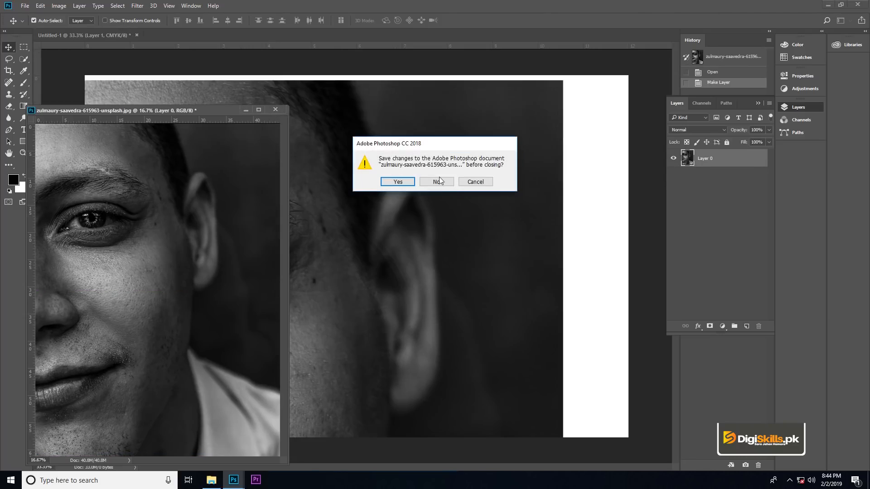
left_click(436, 182)
Scale the portrait down to about 3 inches wide with Free Transform and place it in the page's upper-left area
key("ctrl+minus")
key("ctrl+t")
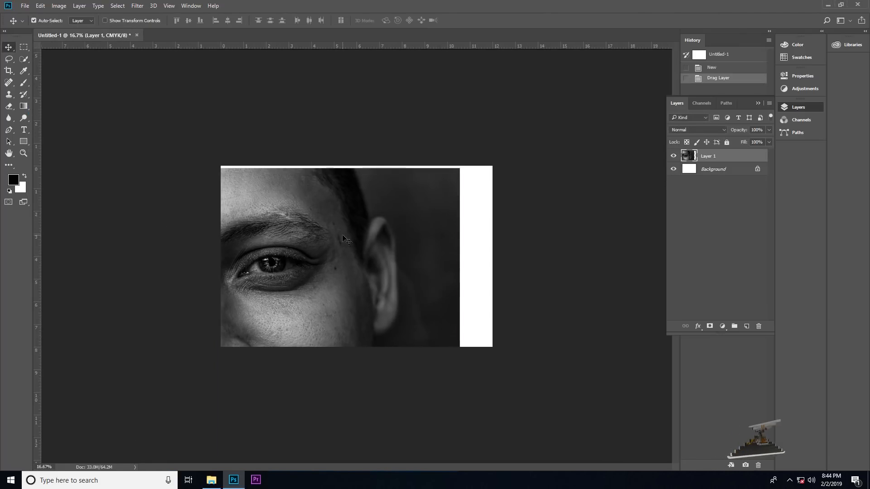
left_click_drag(460, 169, 273, 197)
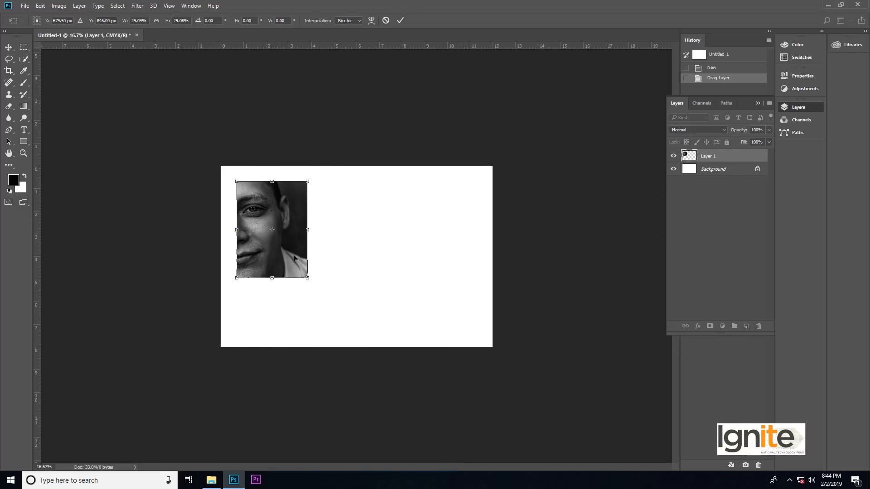
left_click_drag(308, 275, 306, 271)
key("Return")
Convert the locked white Background into a regular layer named Layer 0
key("ctrl+plus")
key("ctrl+plus")
double_click(713, 169)
key("Return")
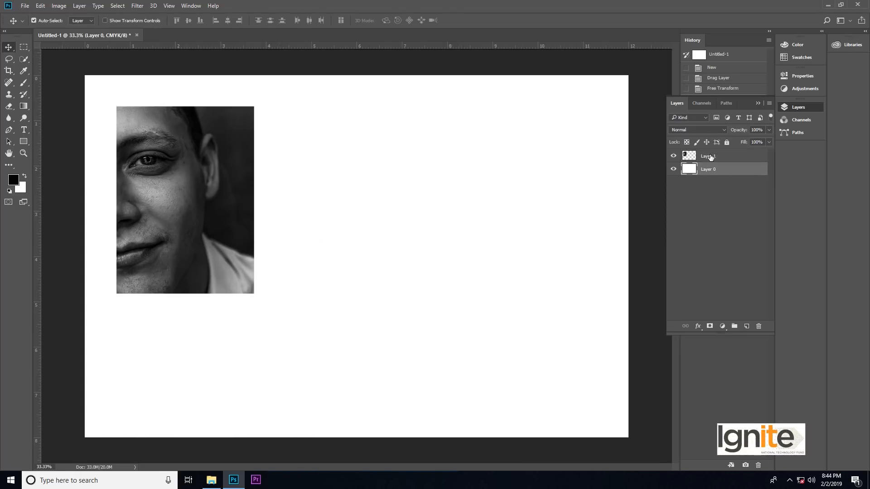
Duplicate the portrait layer twice, placing one copy near the page's upper-right corner and the other at the lower center
left_click(710, 156)
key("ctrl+j")
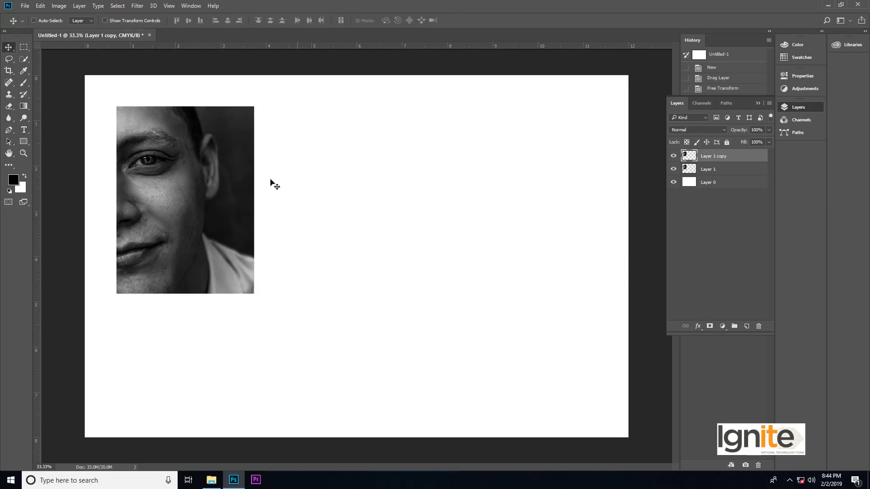
left_click_drag(197, 179, 532, 141)
key("ctrl+j")
left_click(312, 225)
left_click_drag(320, 210, 342, 257)
Select the original portrait on the canvas and shift it closer to the page's upper-left corner
right_click(204, 165)
left_click(216, 172)
left_click_drag(204, 168, 183, 145)
Align the three portrait layers by their vertical centers and also by their horizontal centers
left_click(705, 157)
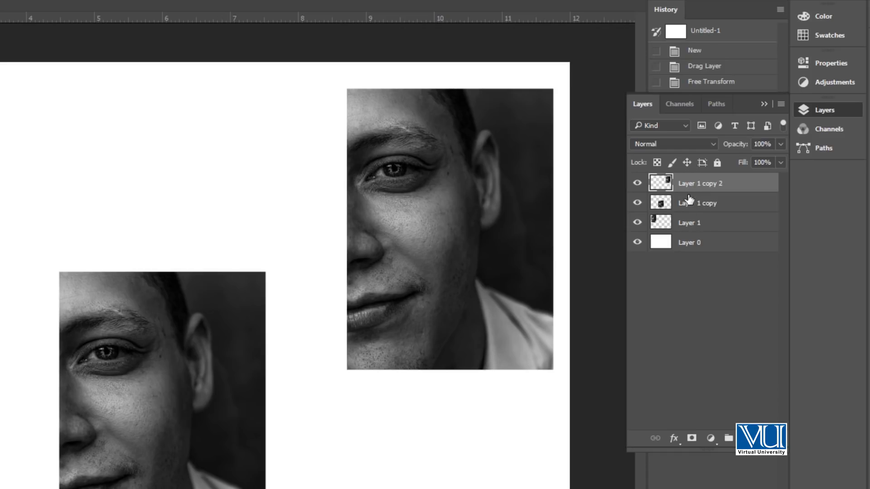
left_click(696, 227)
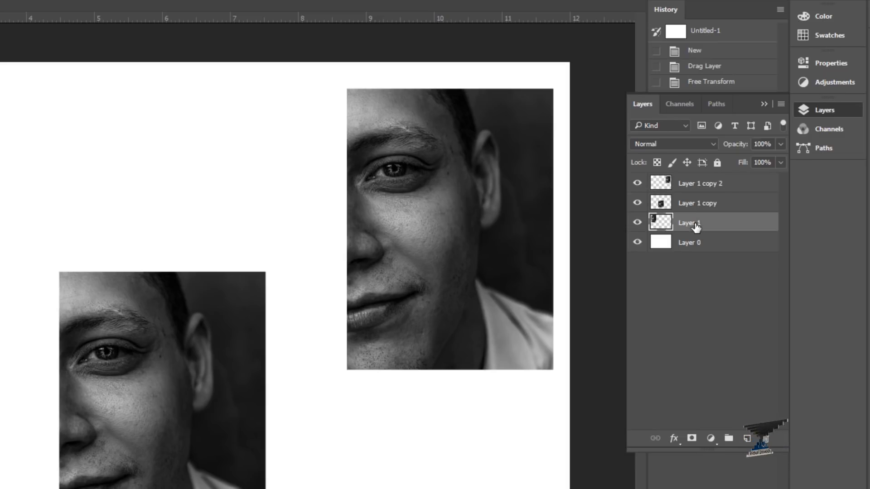
left_click(695, 185, "shift")
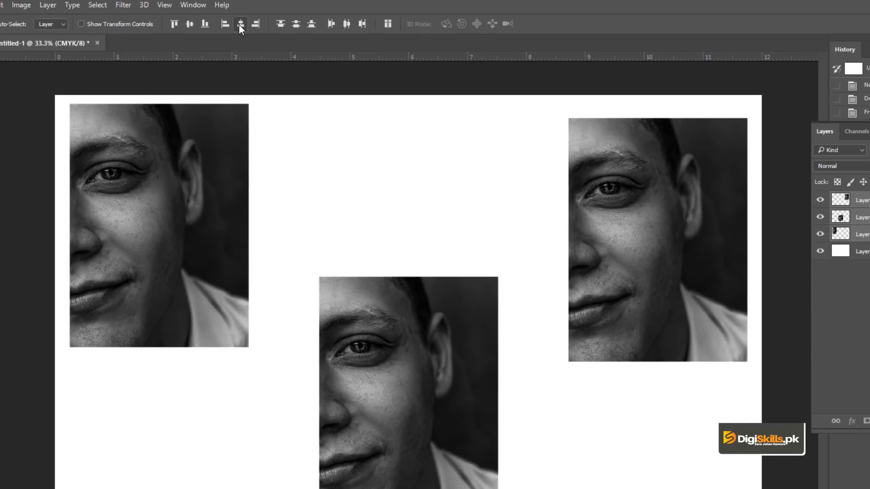
left_click(239, 25)
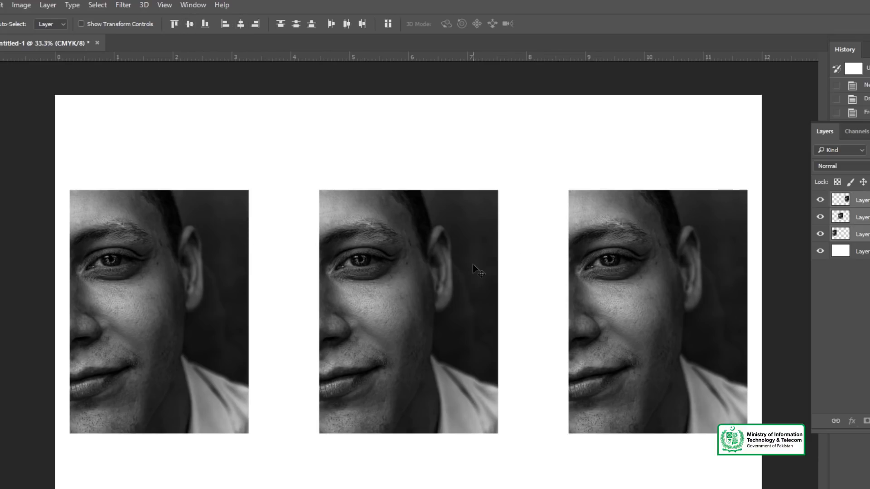
left_click(239, 26)
Separate the stacked portraits vertically, moving the topmost one up near the page's upper edge and another one down
left_click(397, 246)
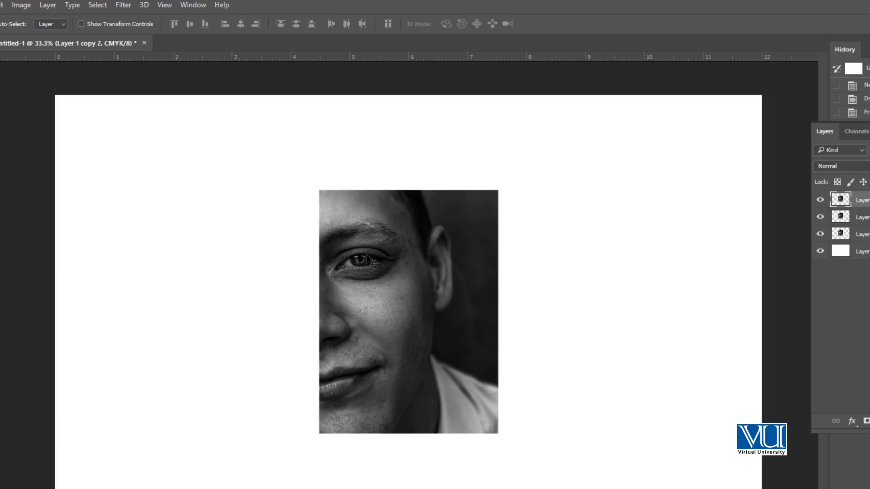
left_click_drag(401, 272, 401, 186)
left_click_drag(436, 384, 439, 439)
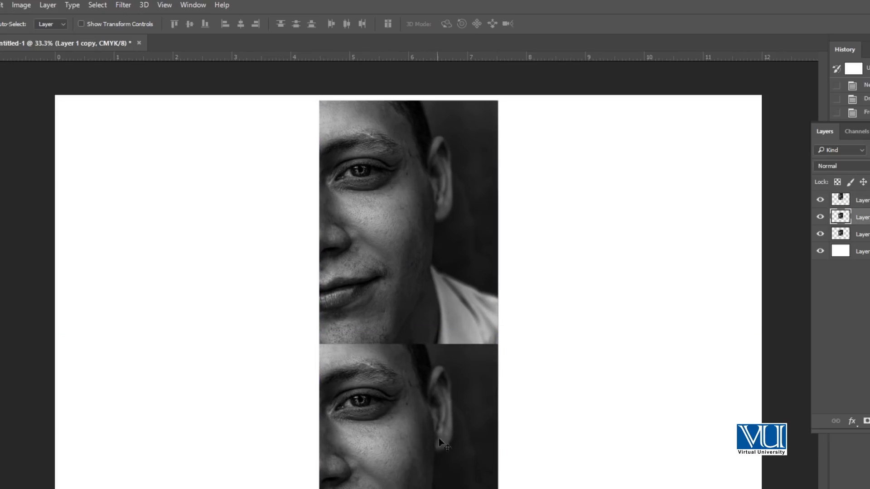
left_click_drag(445, 471, 445, 488)
left_click(419, 366)
mouse_move(415, 379)
left_mouse_down()
mouse_move(417, 330)
mouse_move(413, 385)
mouse_move(412, 366)
mouse_move(430, 382)
left_mouse_up()
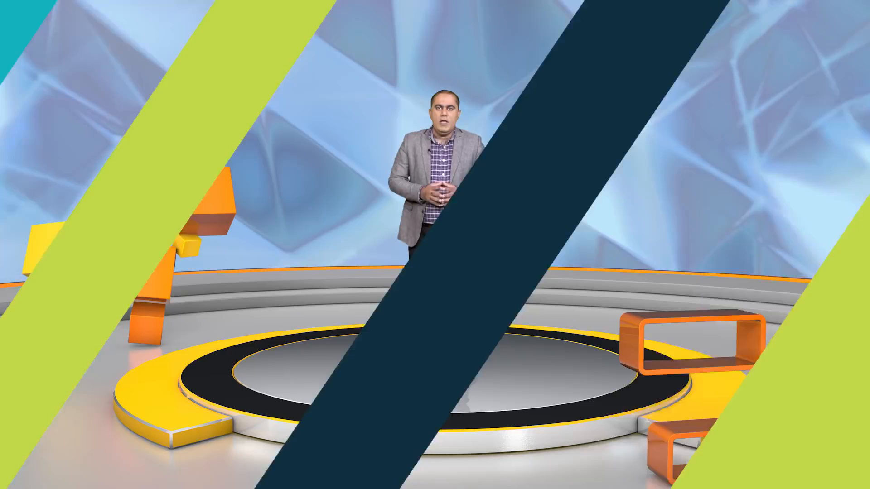